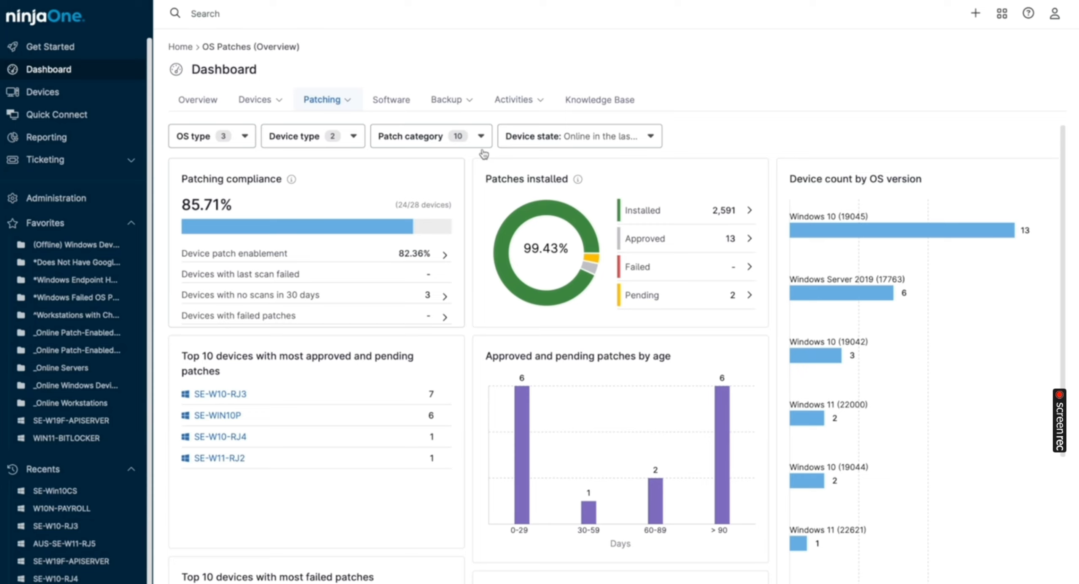
View the pending OS patches list and bring up the status views available for software patches
{"action": "left_click", "coordinate": [690, 297]}
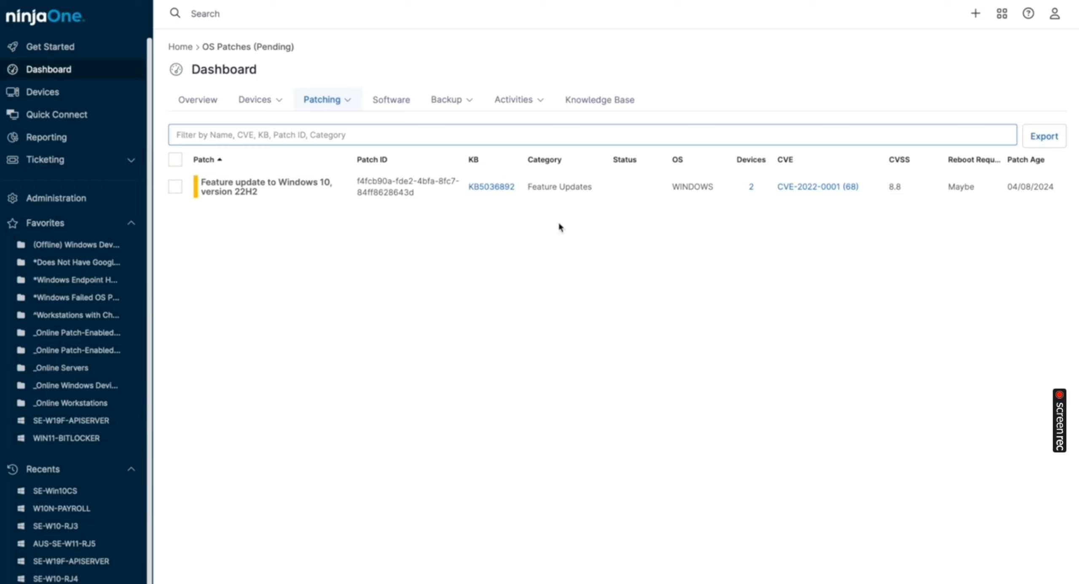
{"action": "left_click", "coordinate": [333, 105]}
{"action": "mouse_move", "coordinate": [339, 129]}
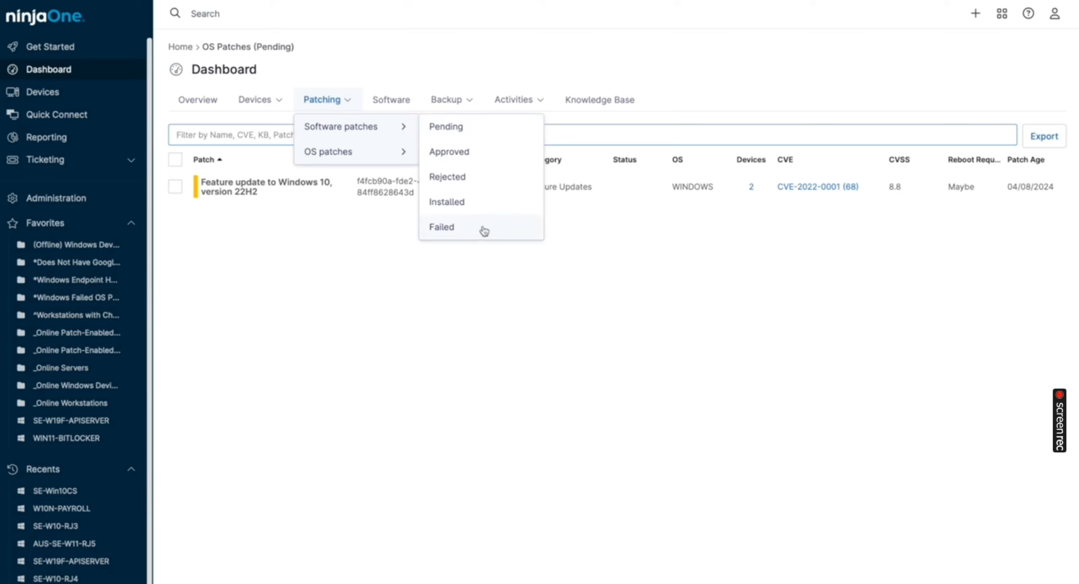
Display the software inventory filtered to the Windows operating system
{"action": "left_click", "coordinate": [393, 106]}
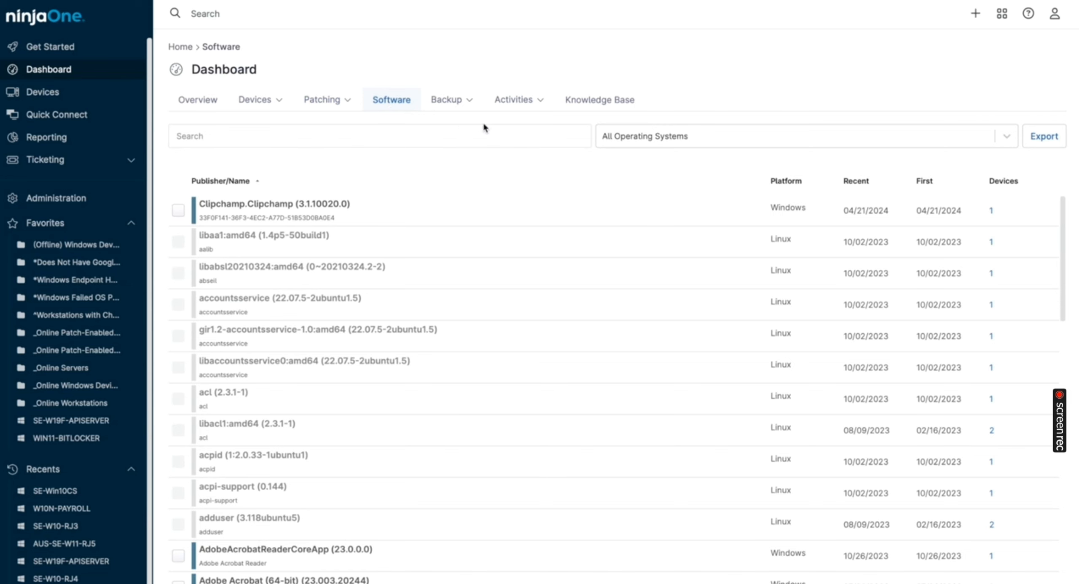
{"action": "left_click", "coordinate": [617, 137]}
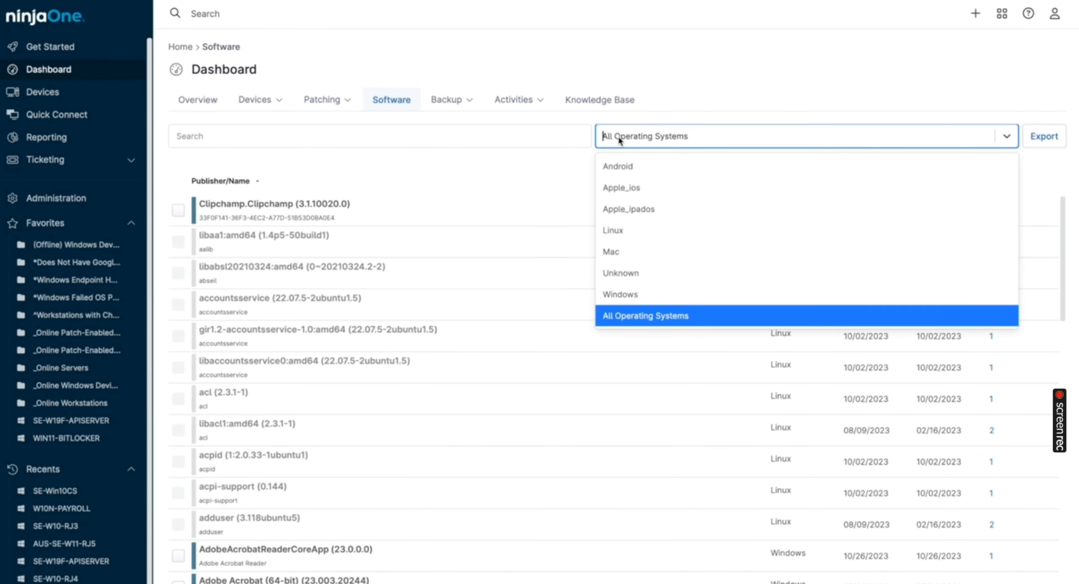
{"action": "left_click", "coordinate": [620, 294]}
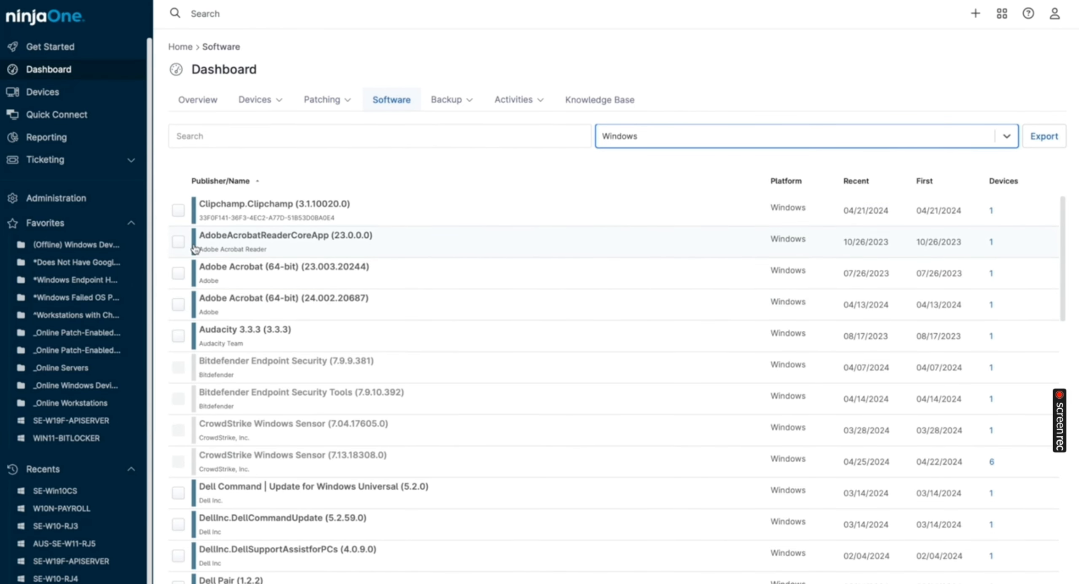
Request the uninstall of AdobeAcrobatReaderCoreApp (23.0.0.0) and cancel at the confirmation
{"action": "left_click", "coordinate": [179, 244]}
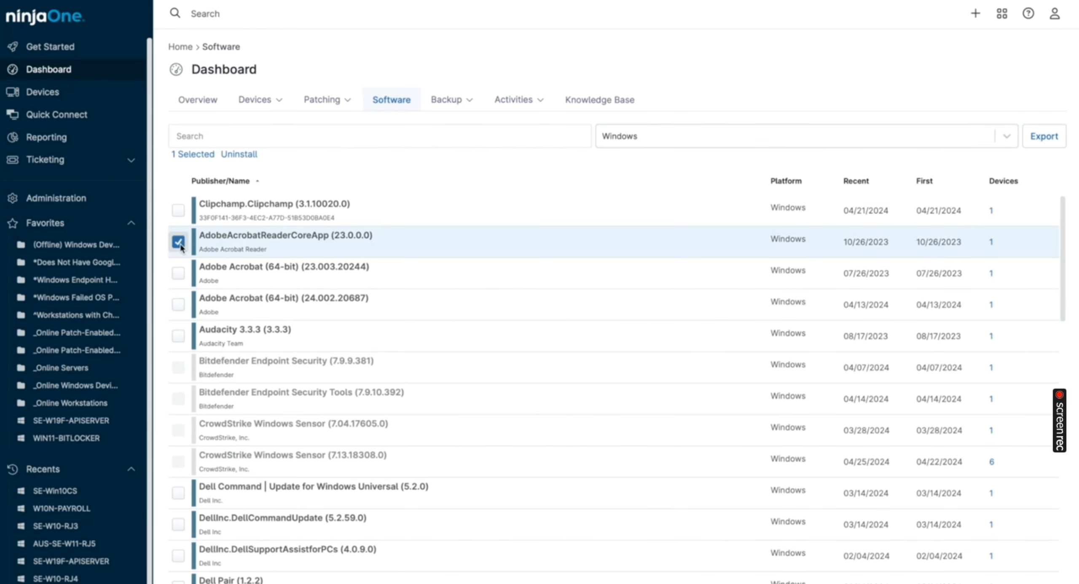
{"action": "left_click", "coordinate": [240, 155]}
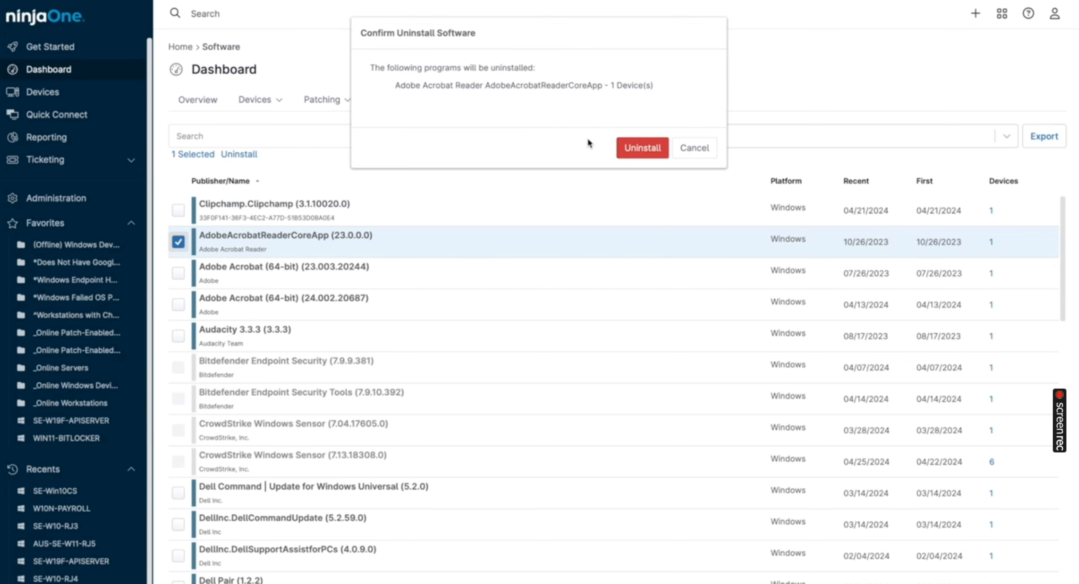
{"action": "left_click", "coordinate": [699, 153]}
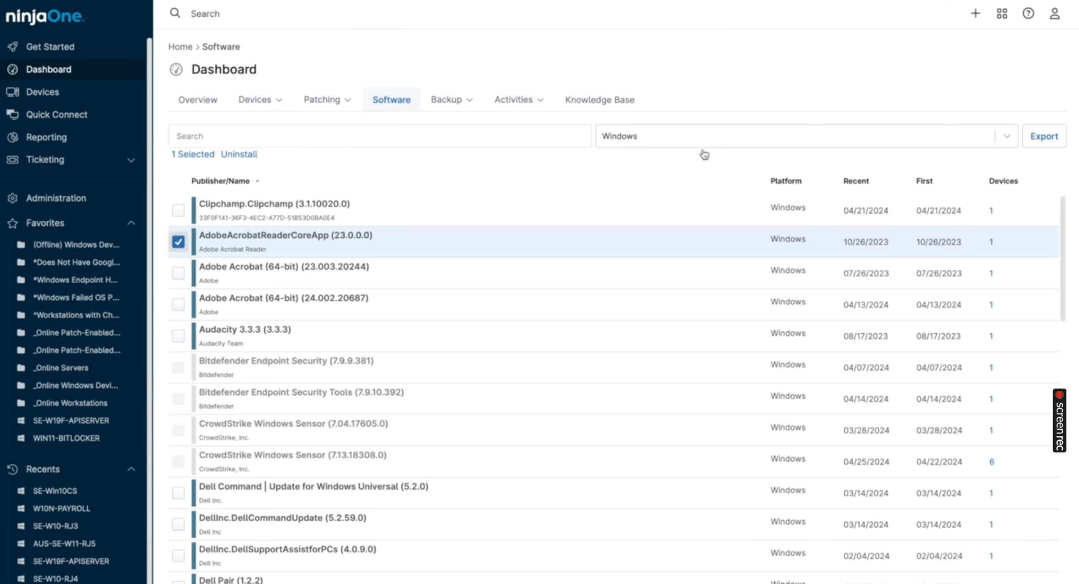
View the backup overview and the log of all activities
{"action": "mouse_move", "coordinate": [451, 104]}
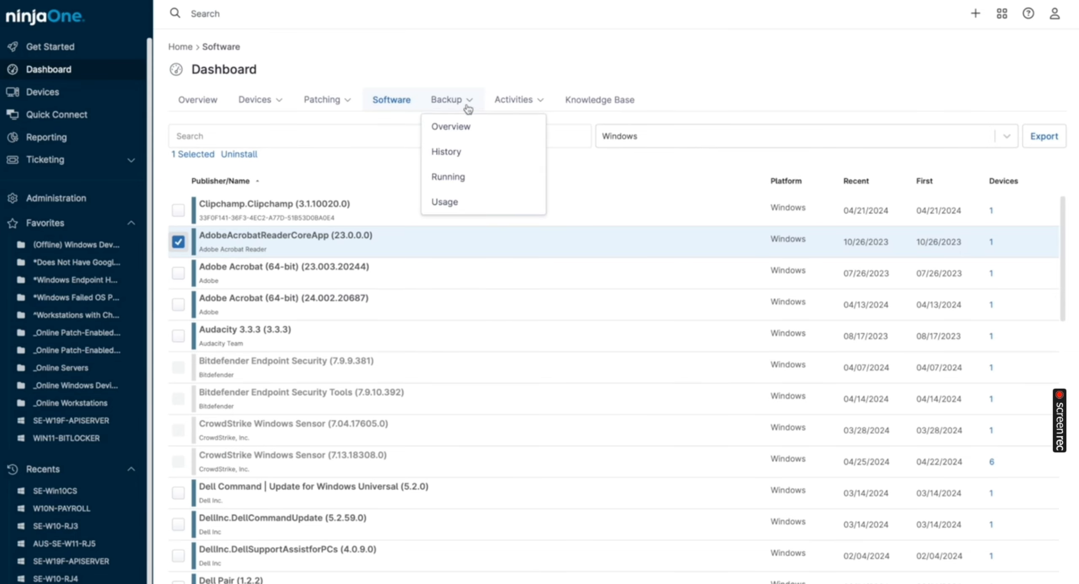
{"action": "left_click", "coordinate": [482, 133]}
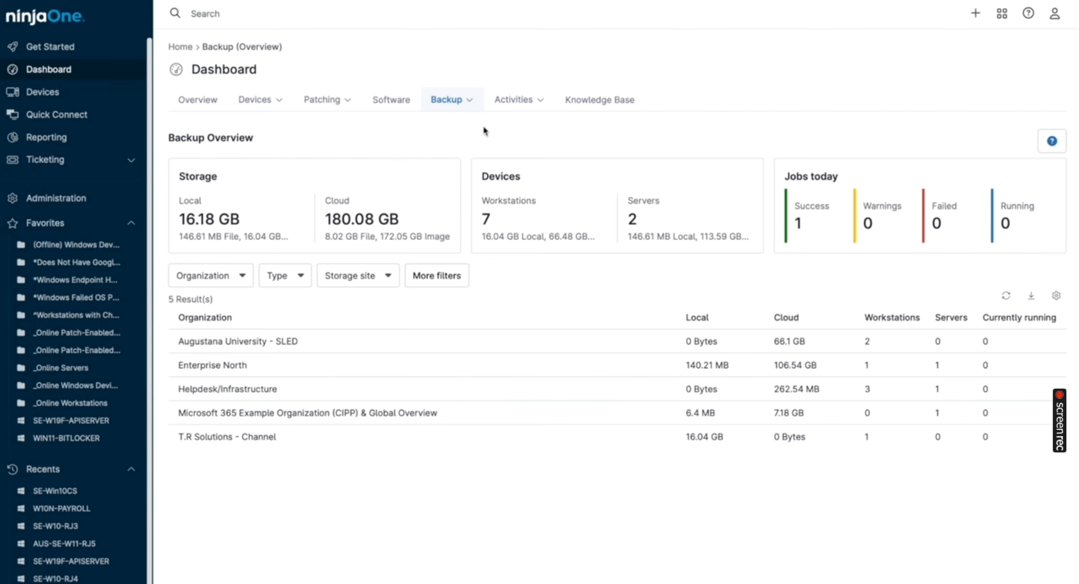
{"action": "mouse_move", "coordinate": [505, 101]}
{"action": "left_click", "coordinate": [527, 129]}
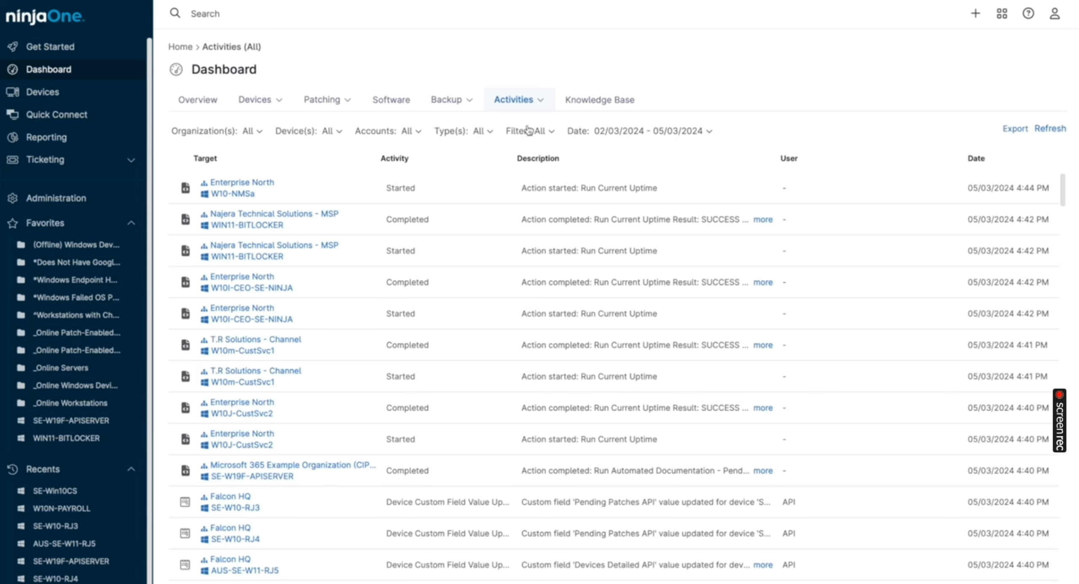
Open the Enterprise North organization from the dashboard overview and examine the actions available for AUS-SE-DC-01
{"action": "left_click", "coordinate": [213, 104]}
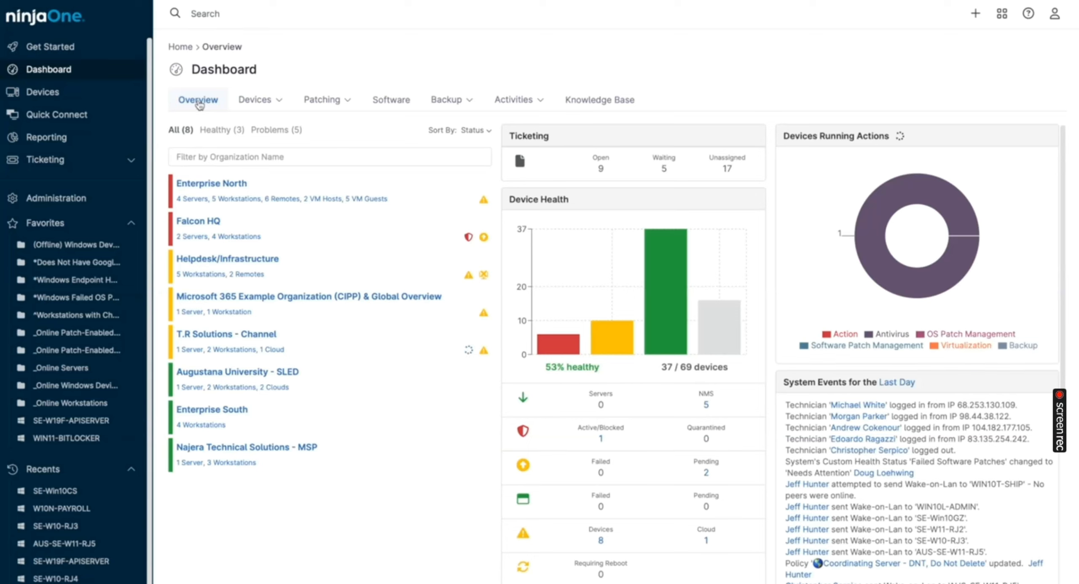
{"action": "left_click", "coordinate": [214, 184]}
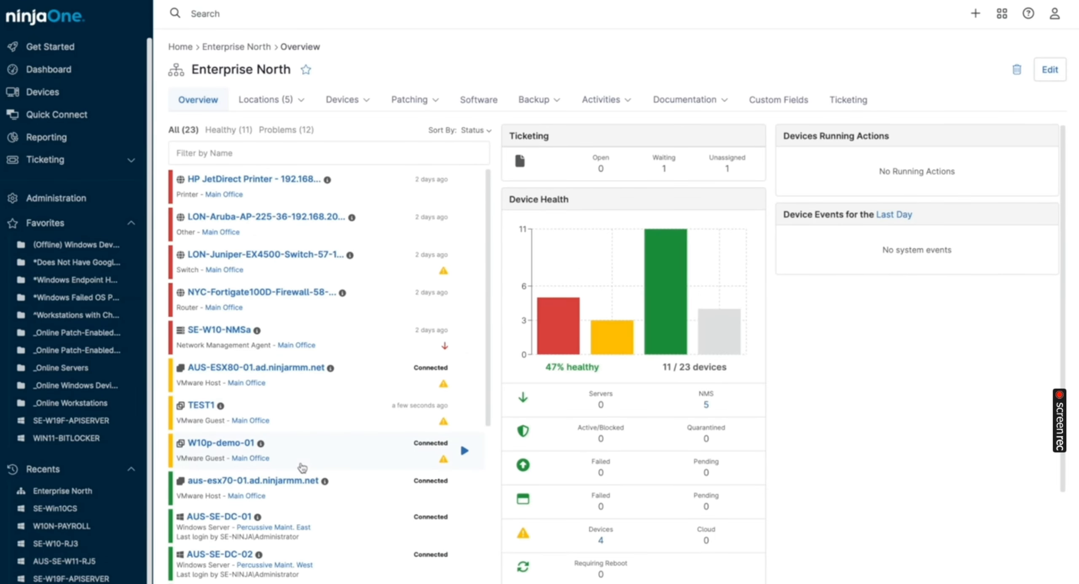
{"action": "left_click", "coordinate": [464, 527]}
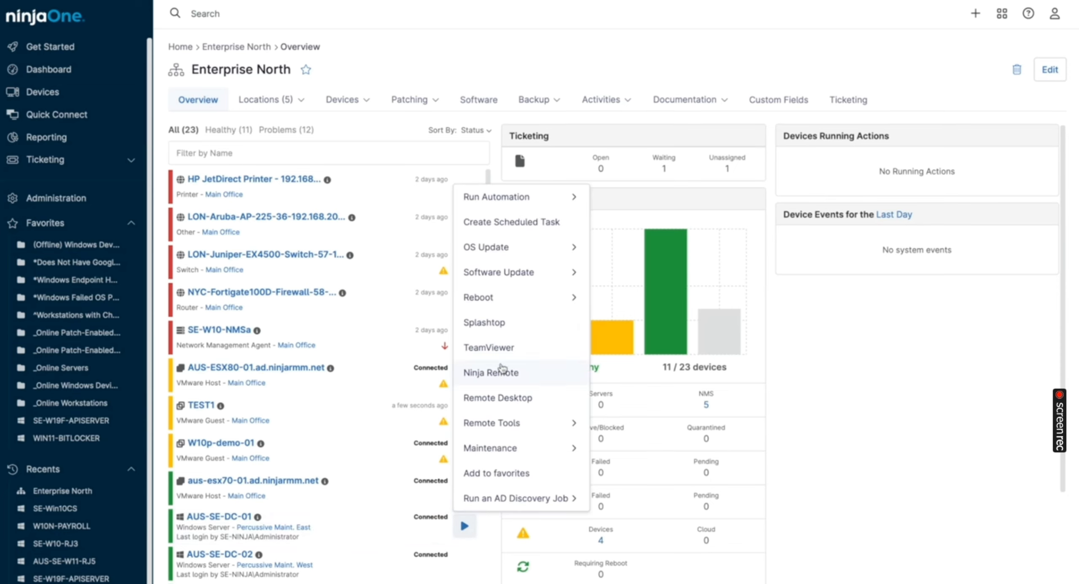
{"action": "mouse_move", "coordinate": [485, 203]}
{"action": "mouse_move", "coordinate": [488, 246]}
Add a Windows computer by generating an installer for the Enterprise North organization
{"action": "left_click", "coordinate": [975, 13]}
{"action": "left_click", "coordinate": [920, 132]}
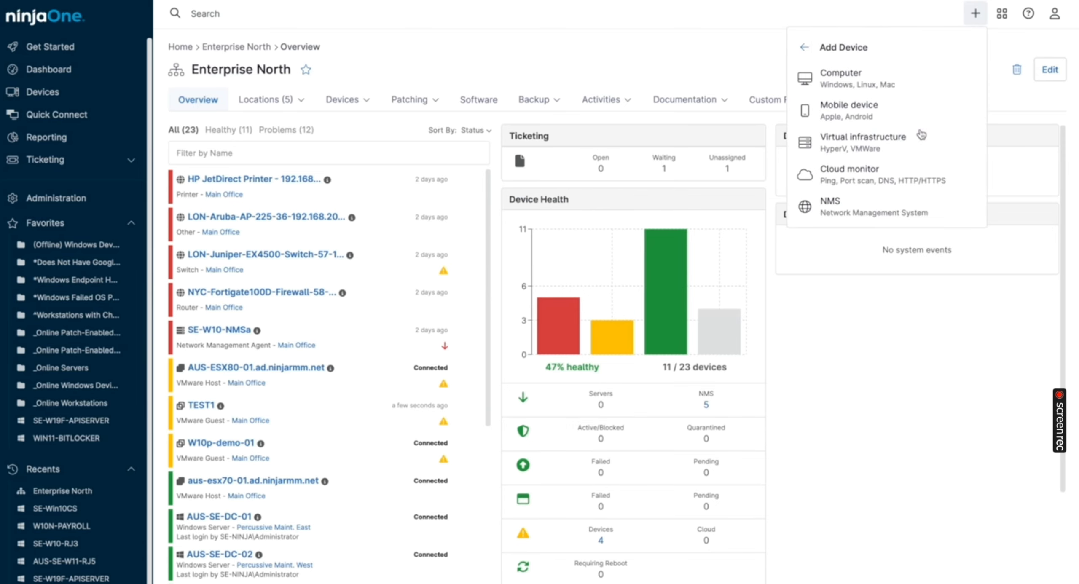
{"action": "left_click", "coordinate": [913, 87]}
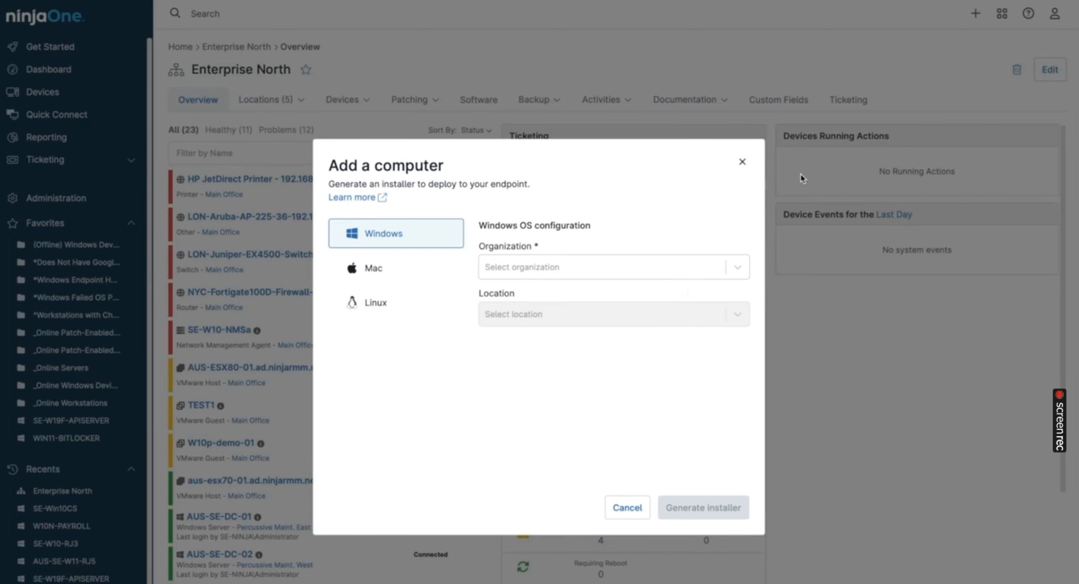
{"action": "left_click", "coordinate": [733, 267]}
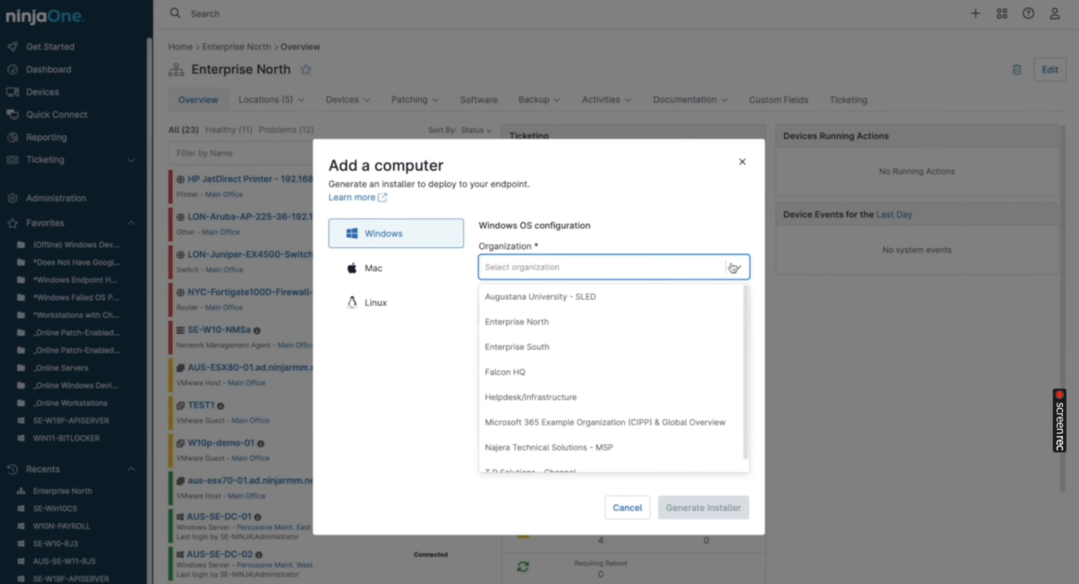
{"action": "left_click", "coordinate": [682, 321]}
{"action": "left_click", "coordinate": [683, 506]}
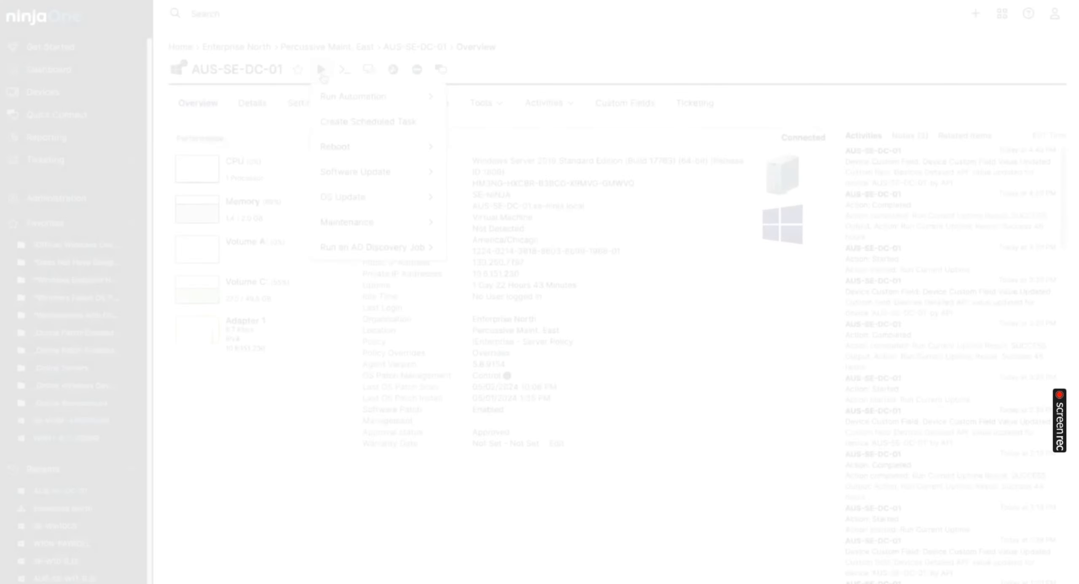
Set up an ad hoc AD discovery job on AUS-SE-DC-01 for the se-ninja.local domain with Recursive enabled and continue
{"action": "mouse_move", "coordinate": [375, 252]}
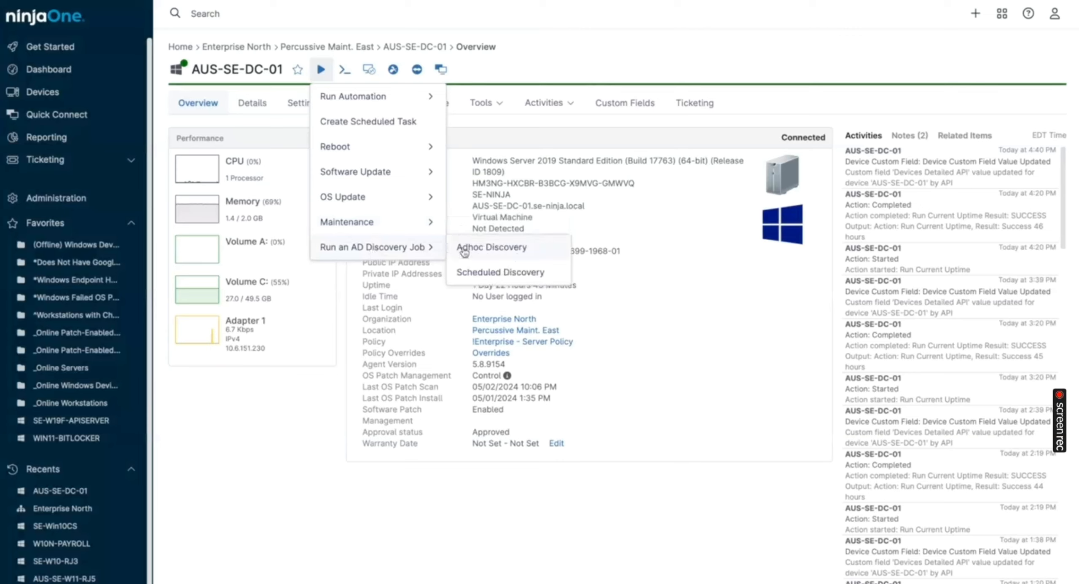
{"action": "left_click", "coordinate": [527, 251]}
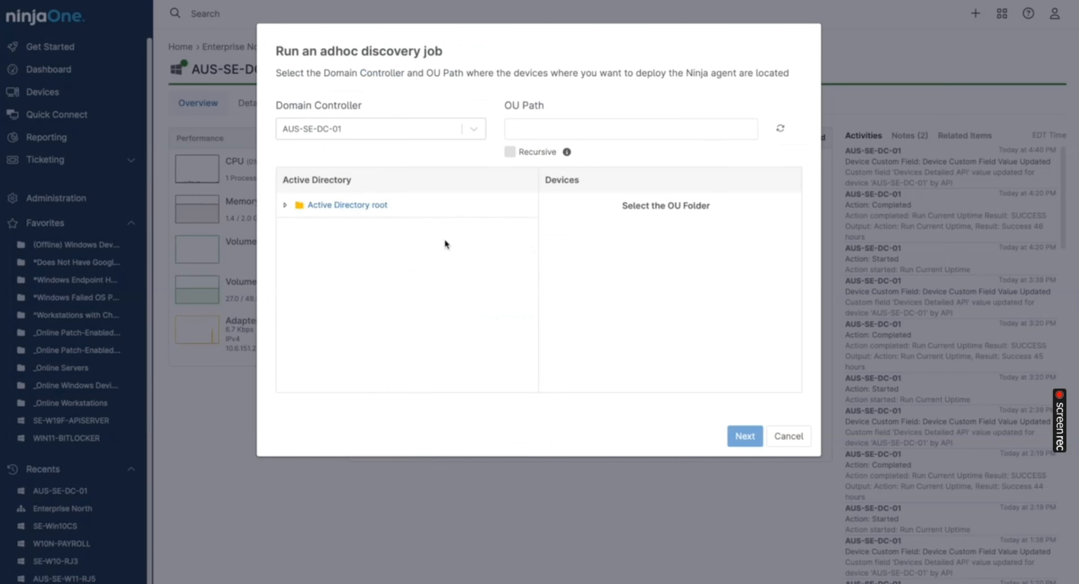
{"action": "left_click", "coordinate": [285, 206]}
{"action": "left_click", "coordinate": [314, 230]}
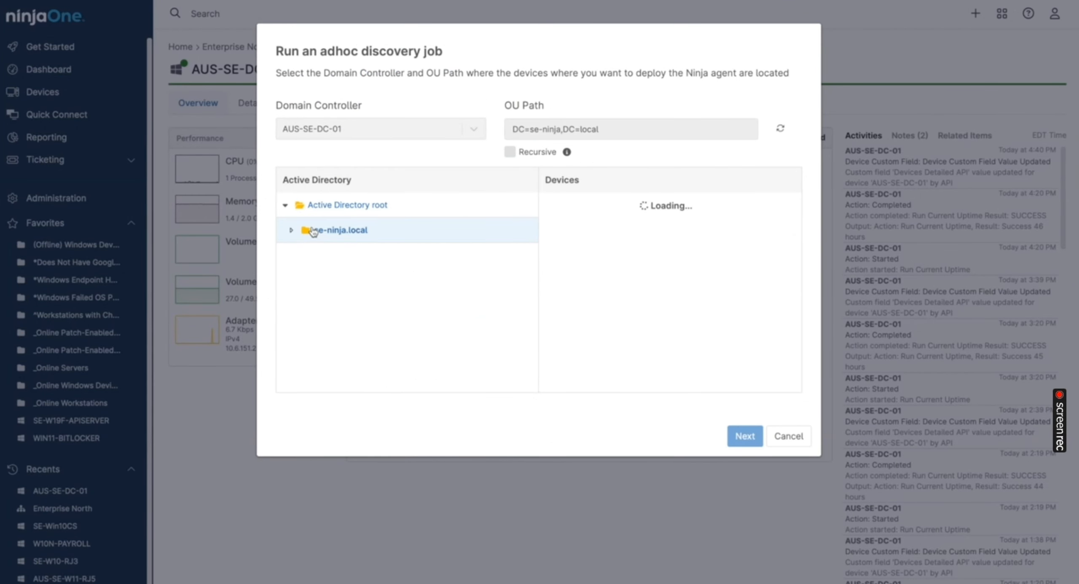
{"action": "left_click", "coordinate": [511, 153]}
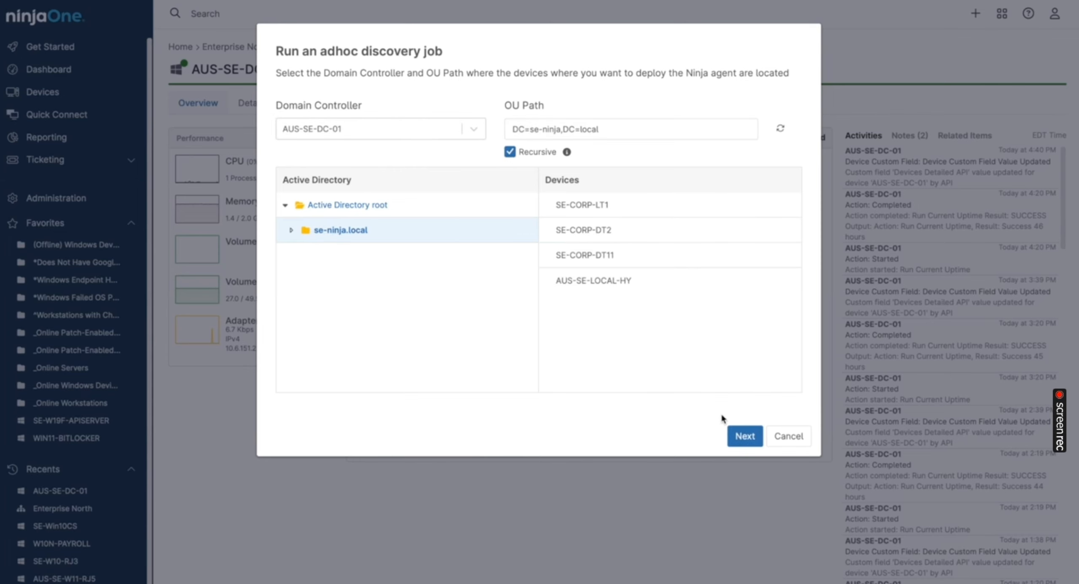
{"action": "left_click", "coordinate": [737, 436]}
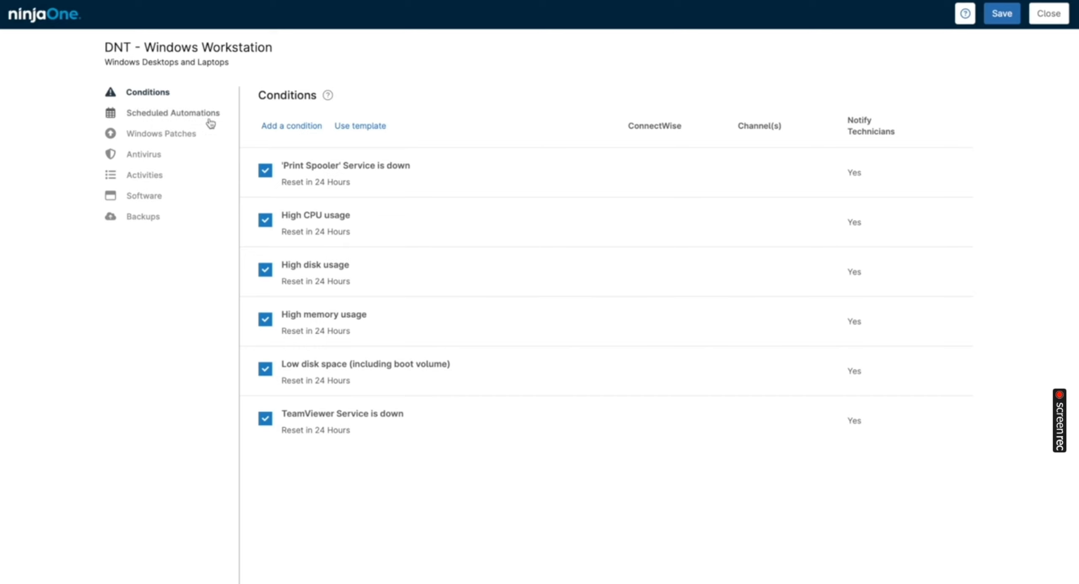
Review the Windows Patches, Software and Scheduled Automations settings of the DNT - Windows Workstation policy
{"action": "left_click", "coordinate": [208, 140]}
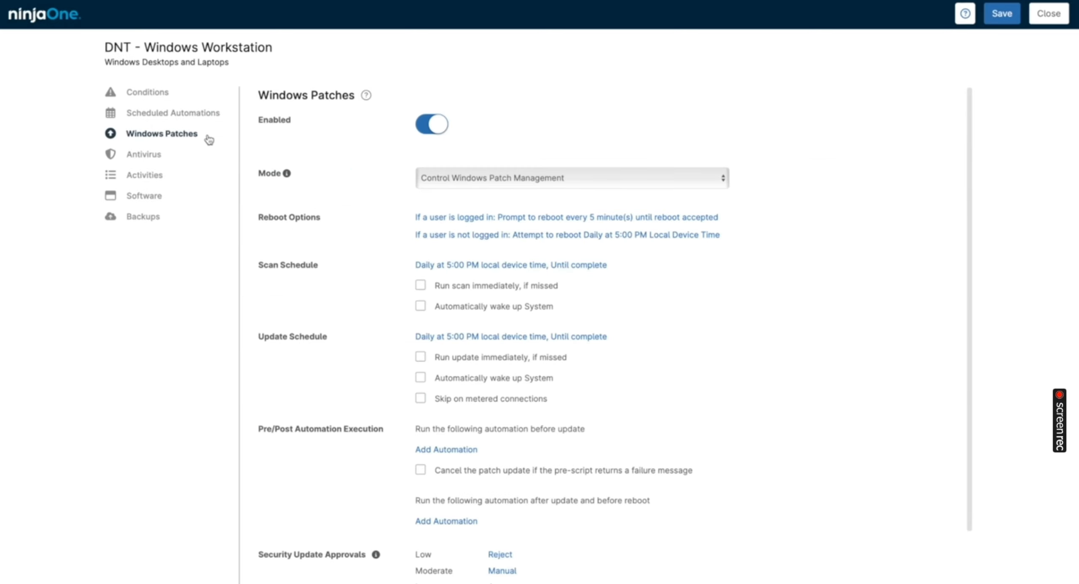
{"action": "left_click", "coordinate": [199, 200]}
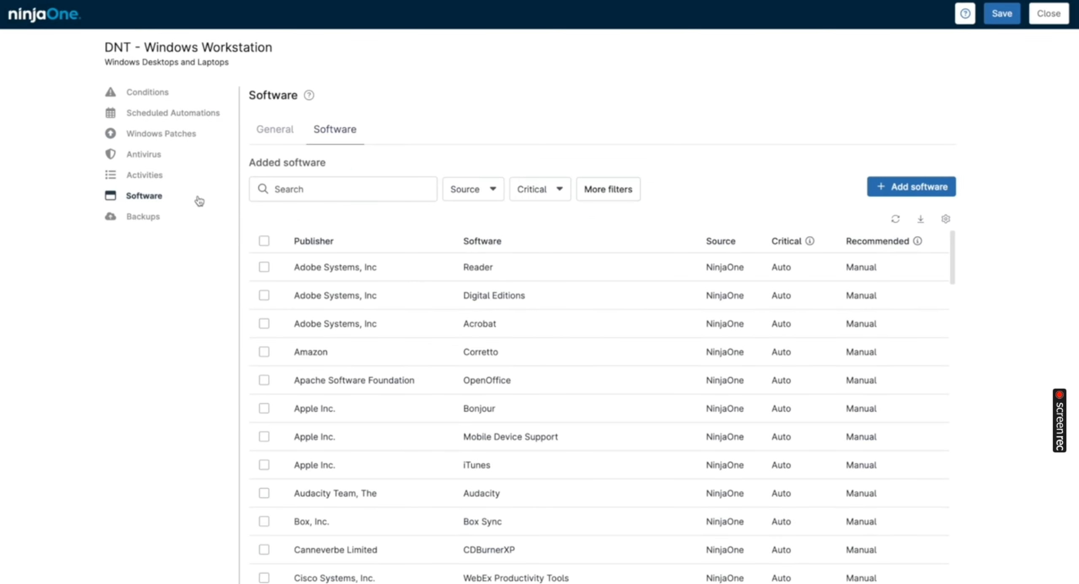
{"action": "left_click", "coordinate": [200, 120]}
{"action": "left_click", "coordinate": [194, 160]}
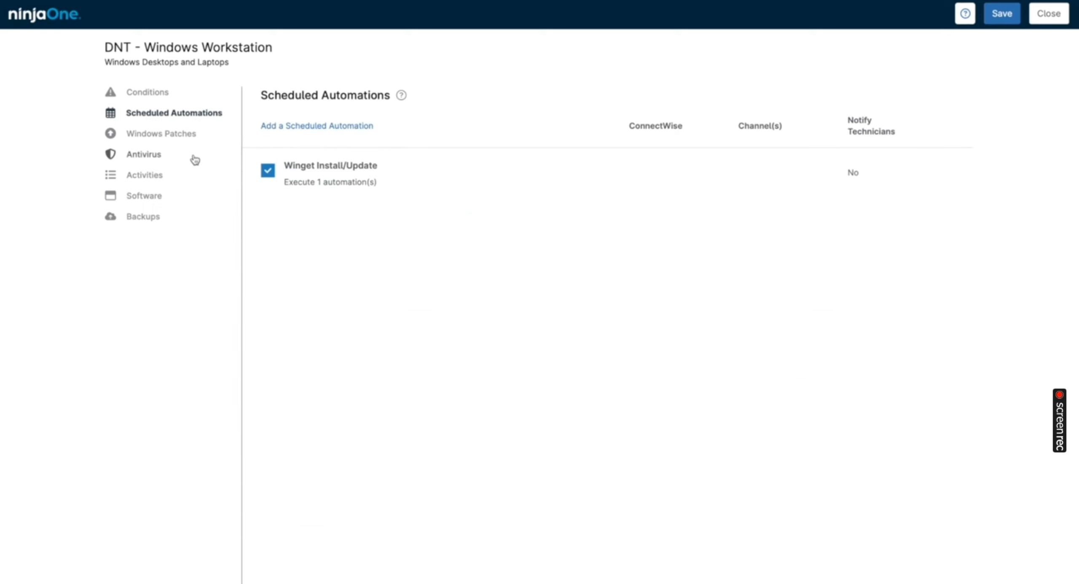
Define a new agent policy "Point of Sale Machines" with role Windows Desktops and Laptops and parent "!!Master Windows Workstation Policy - Global Parent"
{"action": "left_click", "coordinate": [509, 108]}
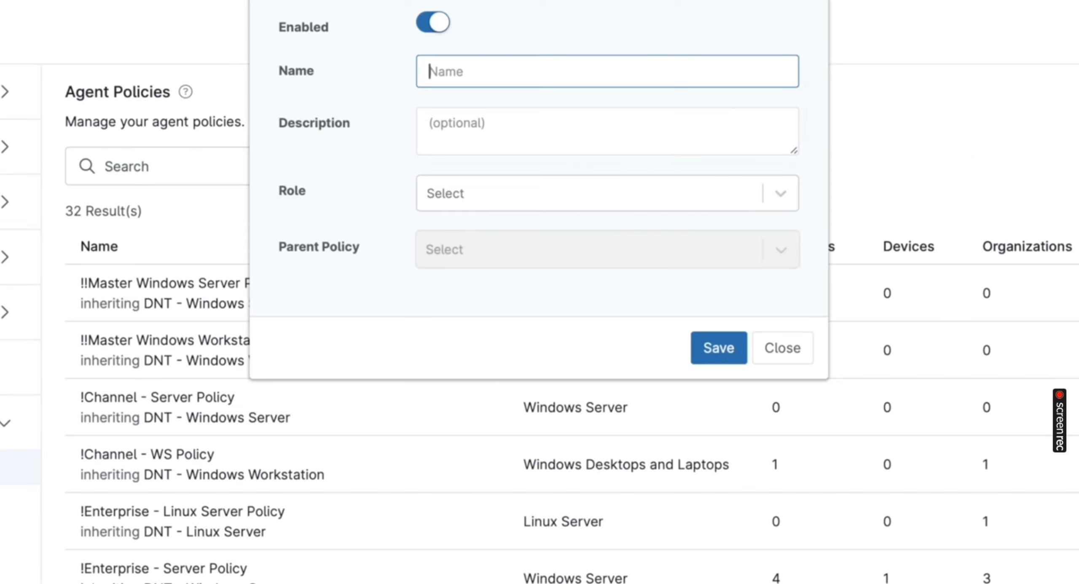
{"action": "type", "text": "Point of Sale Machines"}
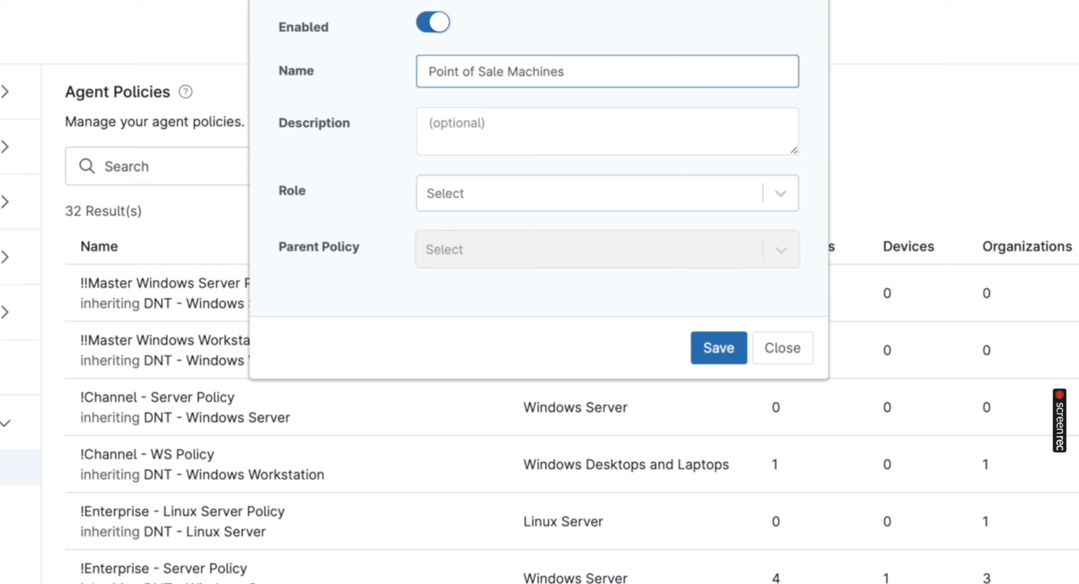
{"action": "left_click", "coordinate": [779, 197]}
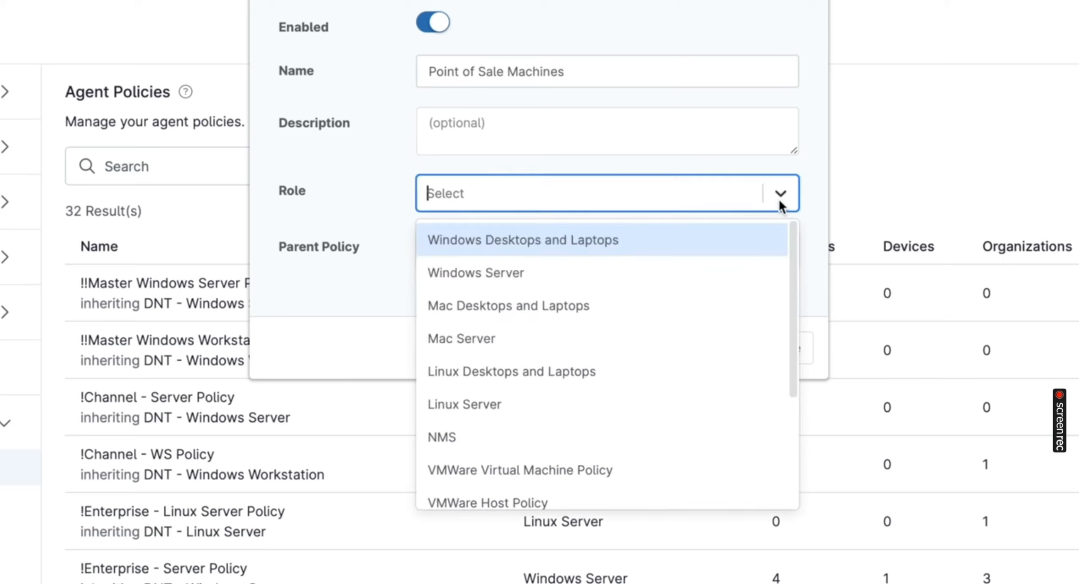
{"action": "left_click", "coordinate": [743, 240]}
{"action": "left_click", "coordinate": [779, 261]}
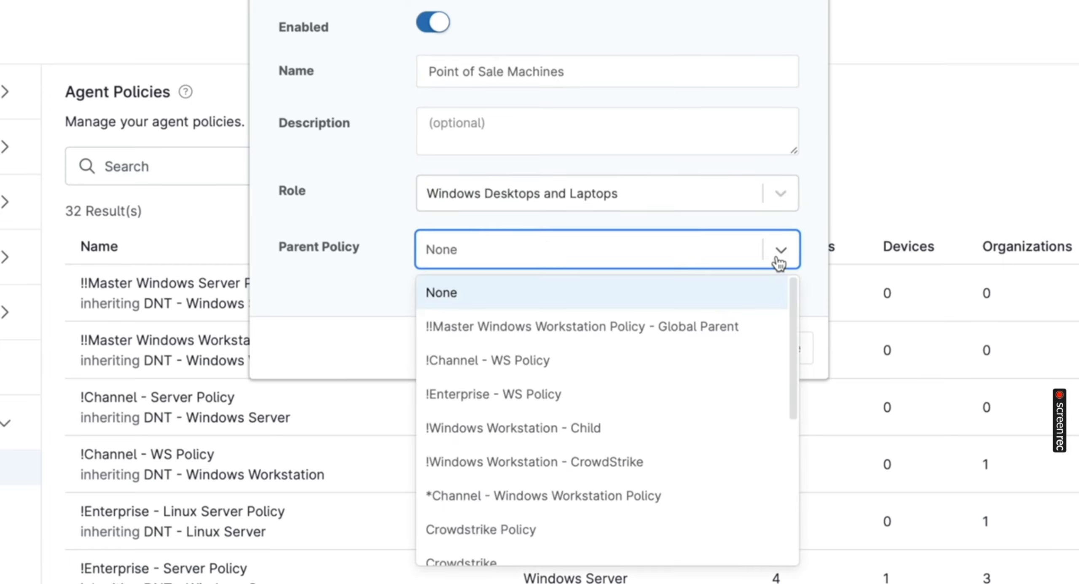
{"action": "left_click", "coordinate": [695, 322]}
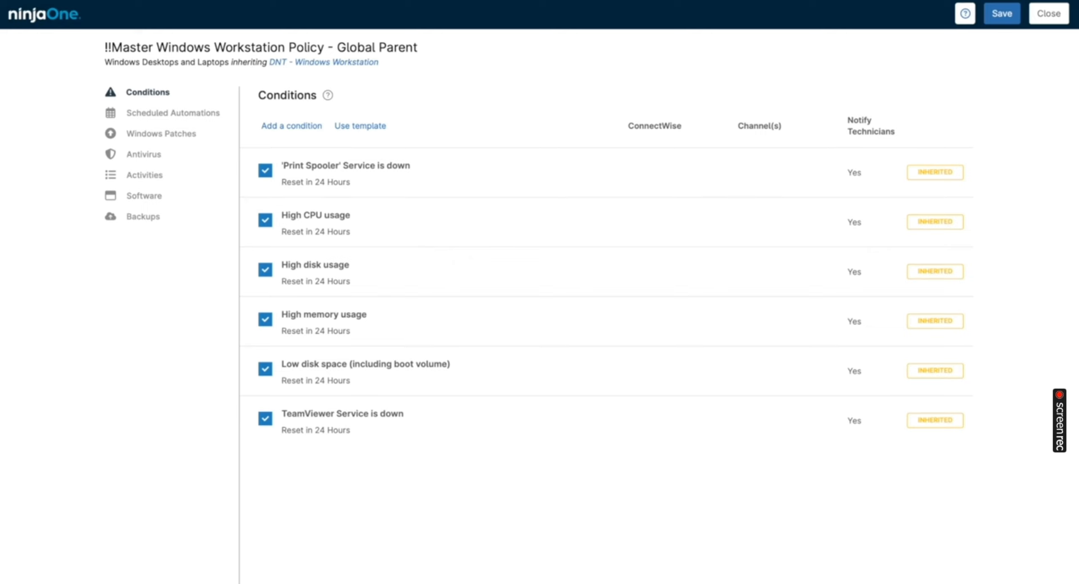
Add the "Failed Login Attempts: Event ID 1" condition to the policy from the User Behavior monitoring templates
{"action": "left_click", "coordinate": [356, 126]}
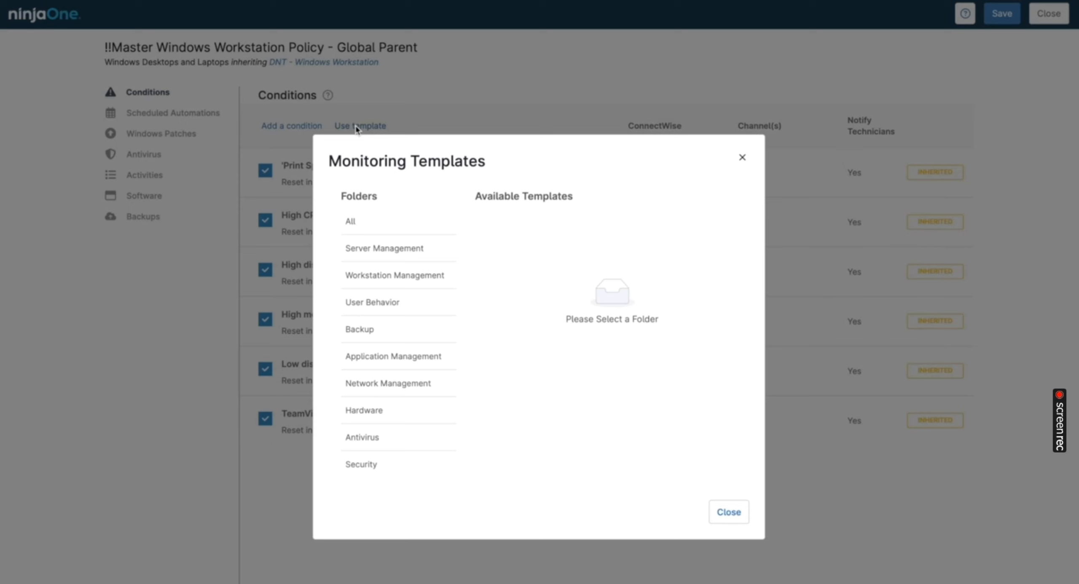
{"action": "left_click", "coordinate": [375, 303]}
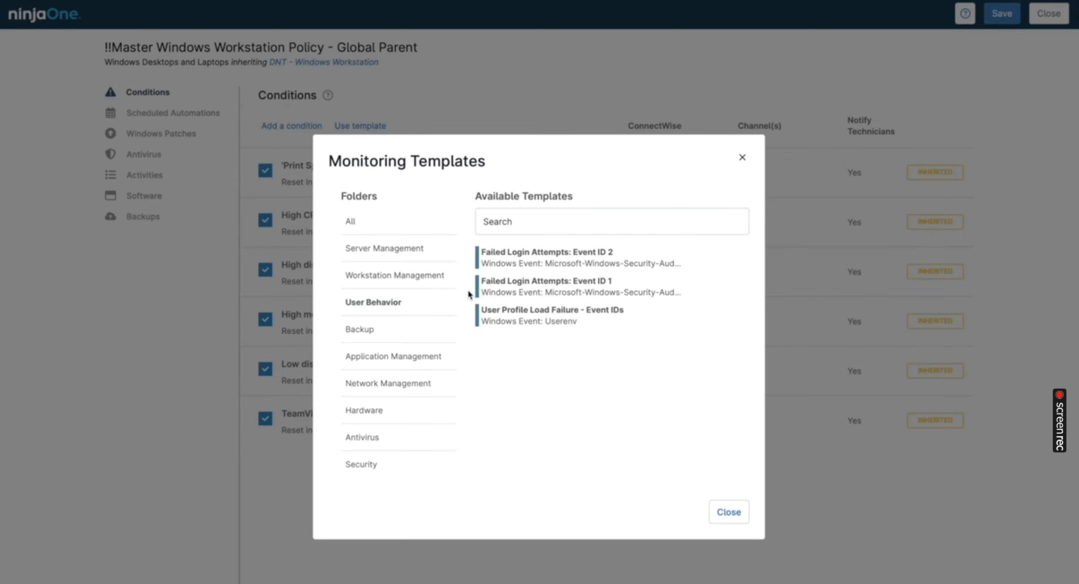
{"action": "left_click", "coordinate": [517, 292]}
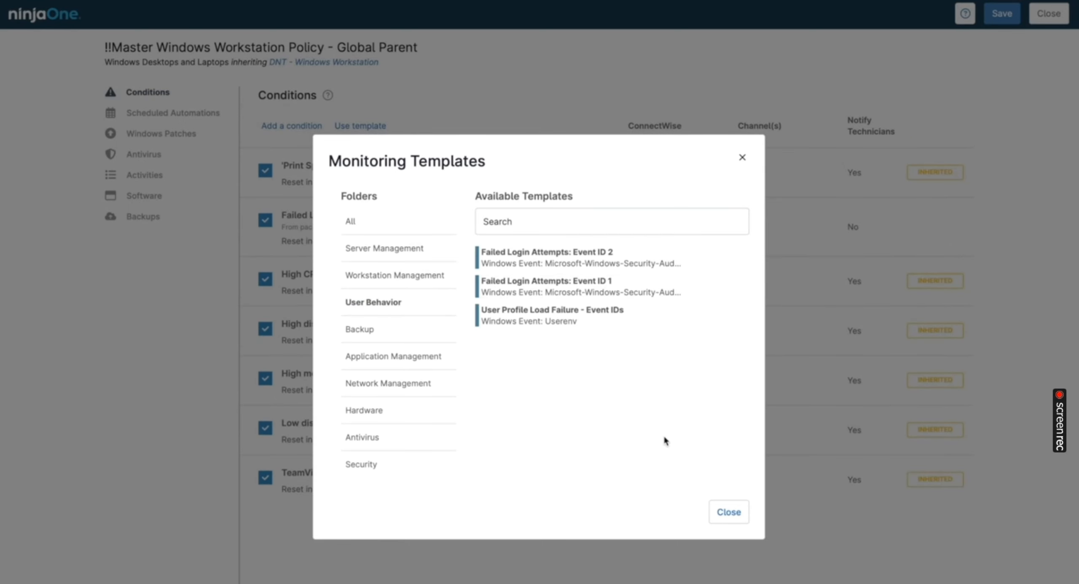
{"action": "left_click", "coordinate": [718, 508]}
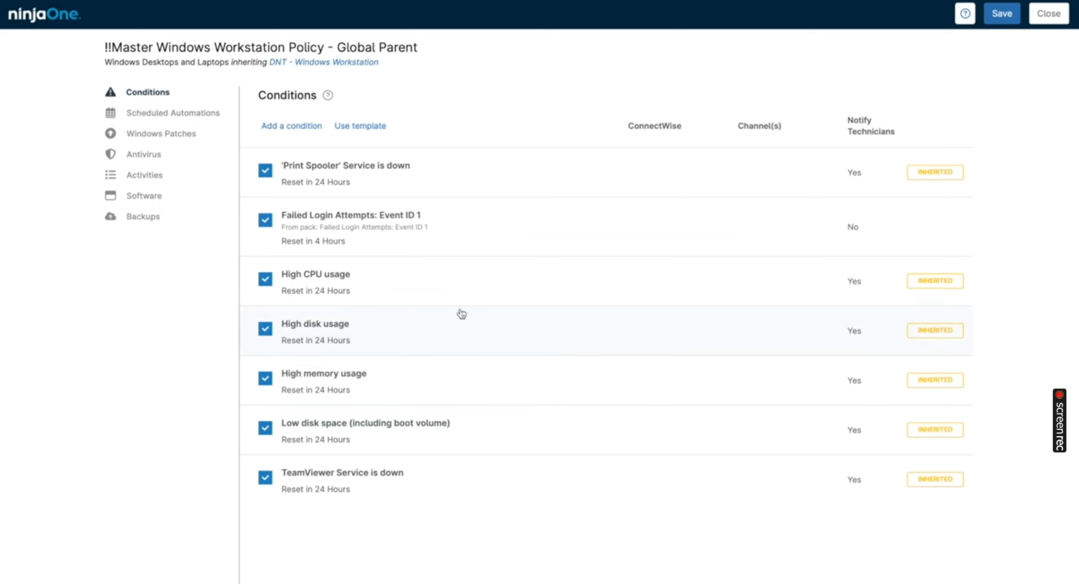
Start a new blank condition for the policy and look through the condition types available for it
{"action": "left_click", "coordinate": [313, 128]}
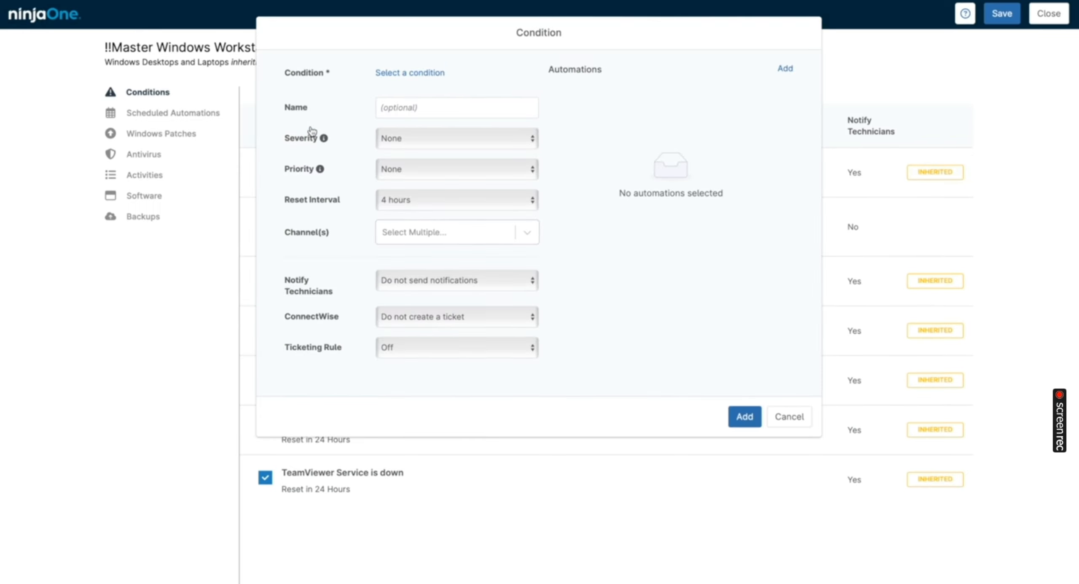
{"action": "left_click", "coordinate": [396, 75]}
{"action": "left_click", "coordinate": [504, 85]}
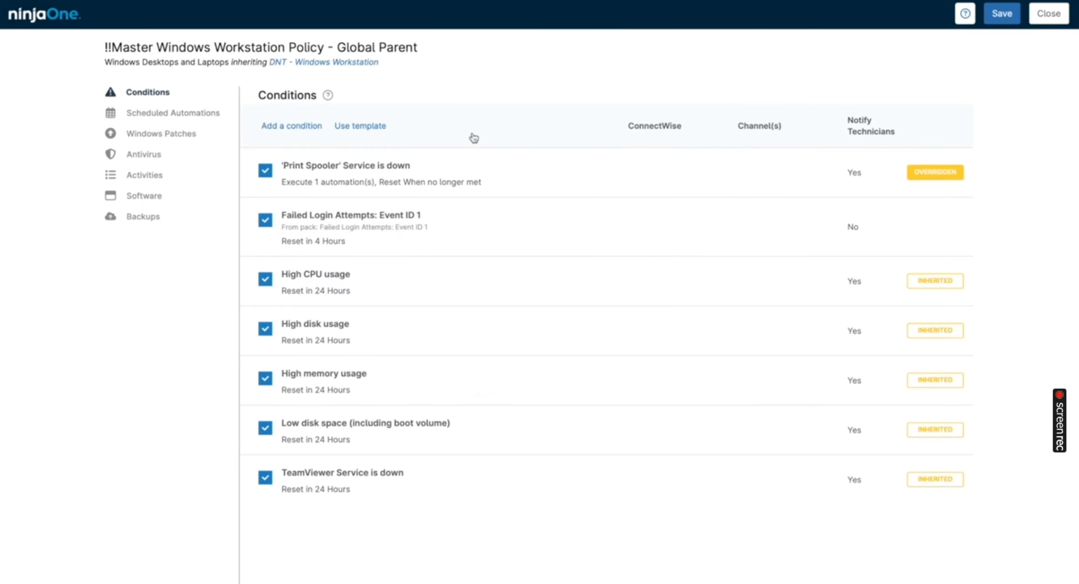
Review the 'Print Spooler' Service is down condition, including its Windows Service trigger settings and its attached automation
{"action": "left_click", "coordinate": [472, 173]}
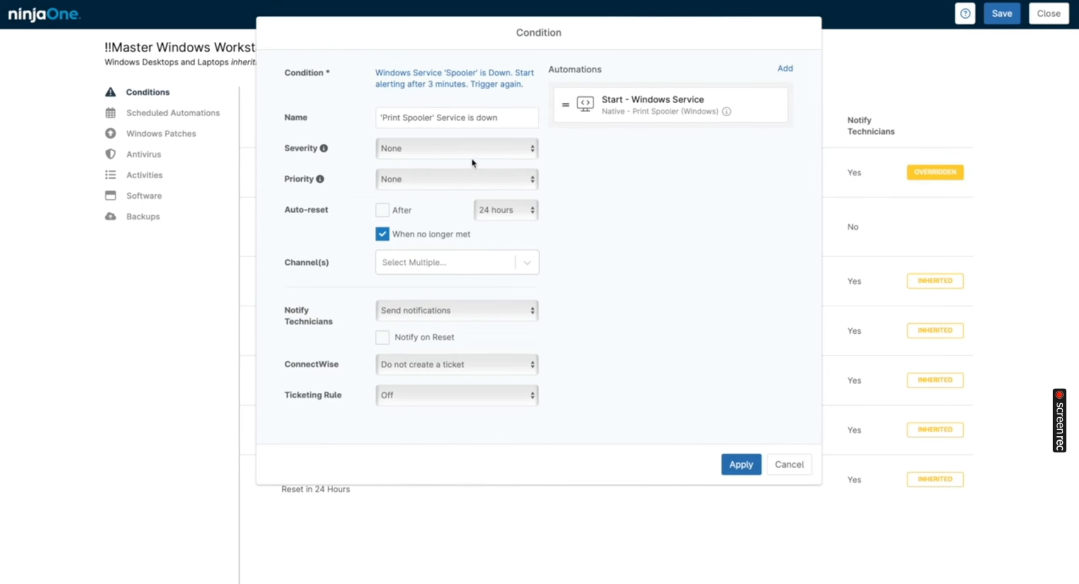
{"action": "left_click", "coordinate": [479, 87]}
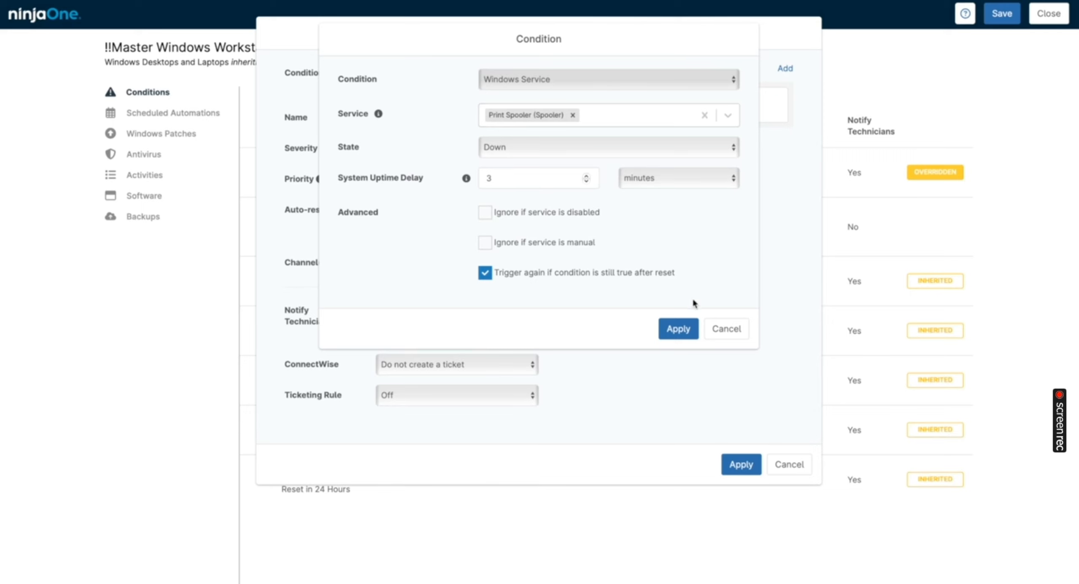
{"action": "left_click", "coordinate": [712, 330]}
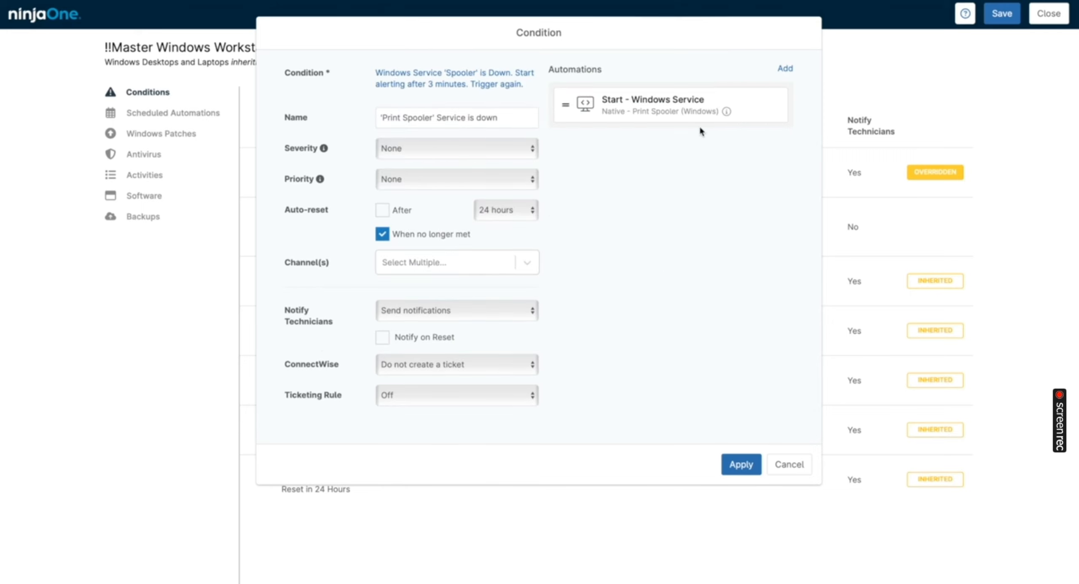
{"action": "mouse_move", "coordinate": [700, 119]}
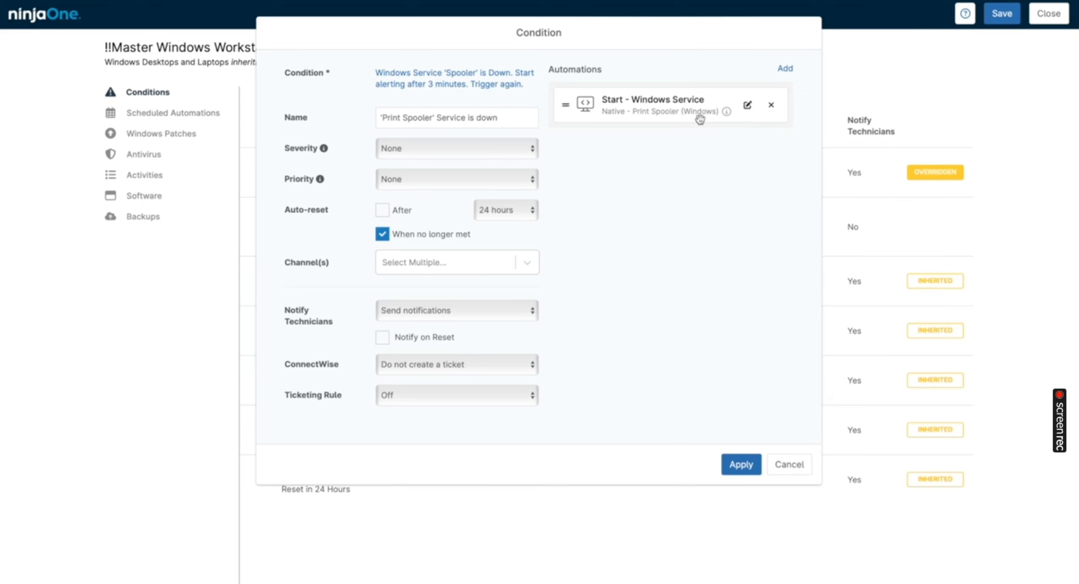